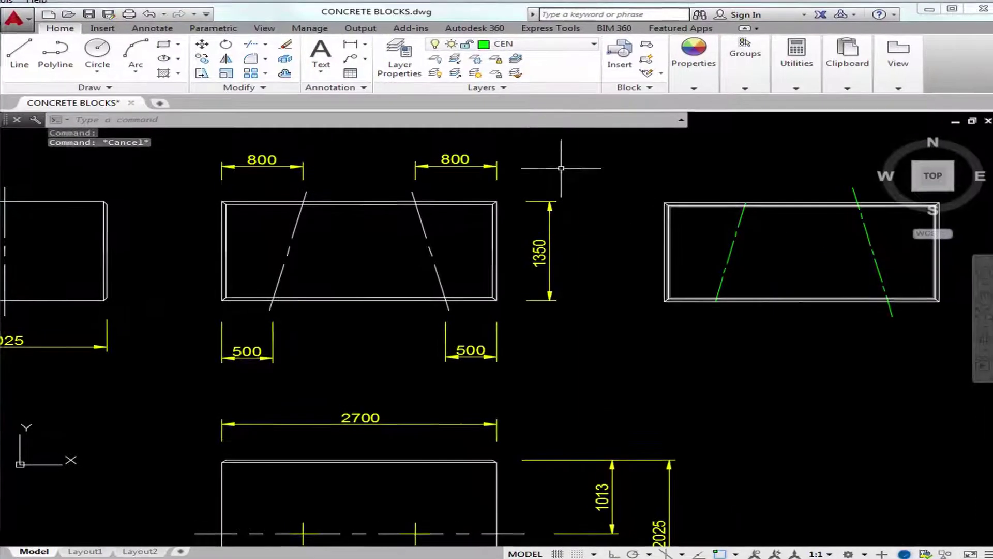
Step: Create a new layer DM2 in the Layer Properties palette and colour it yellow
{"action": "left_click", "coordinate": [397, 59]}
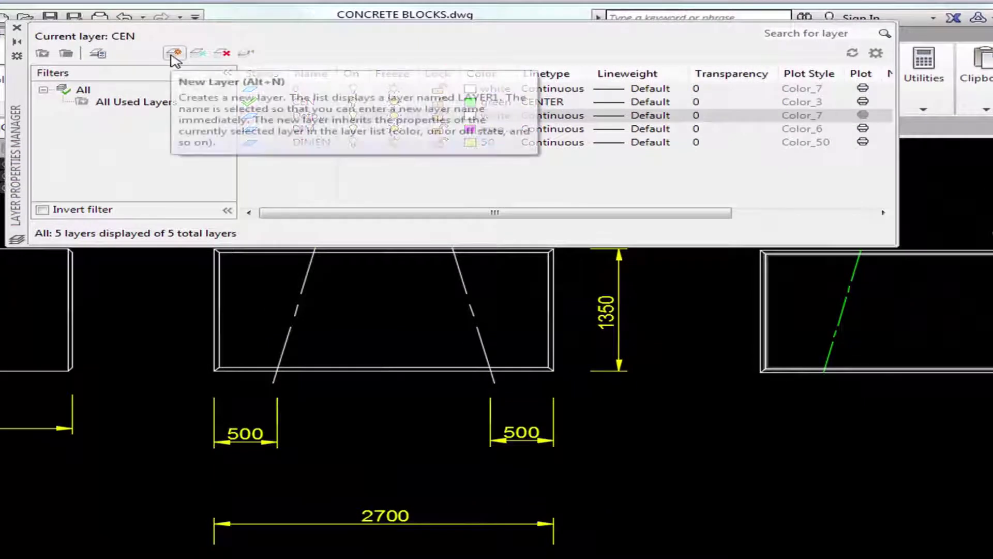
{"action": "left_click", "coordinate": [175, 54]}
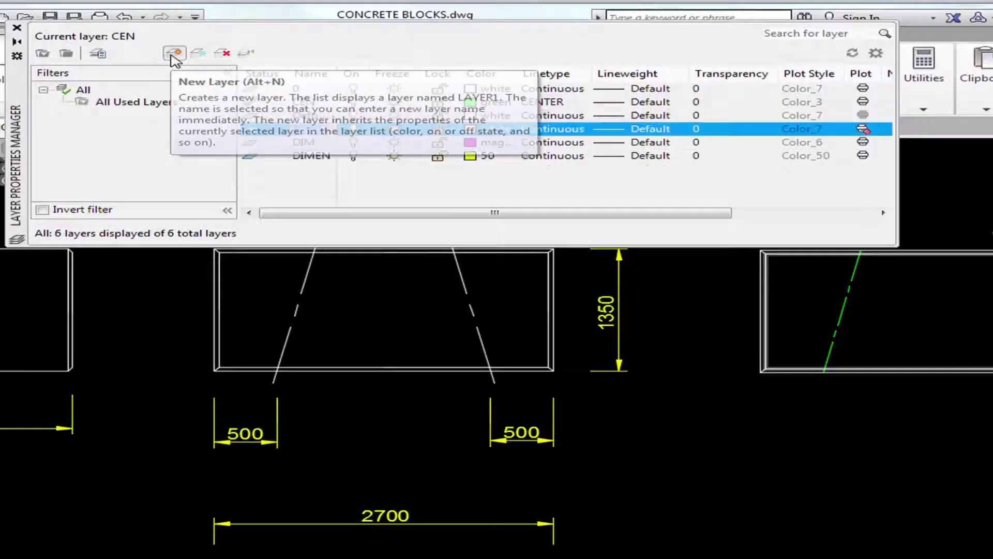
{"action": "type", "text": "DM2"}
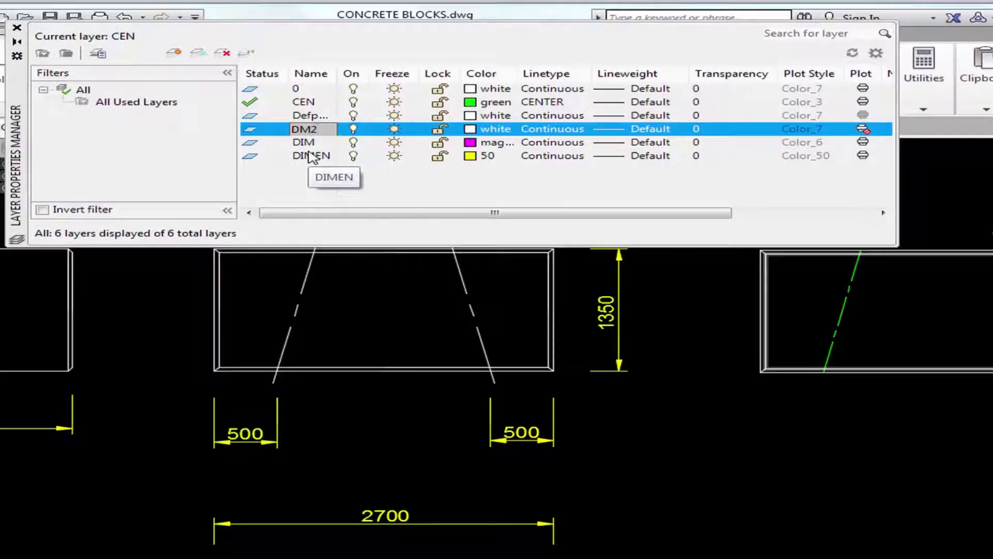
{"action": "left_click", "coordinate": [471, 128]}
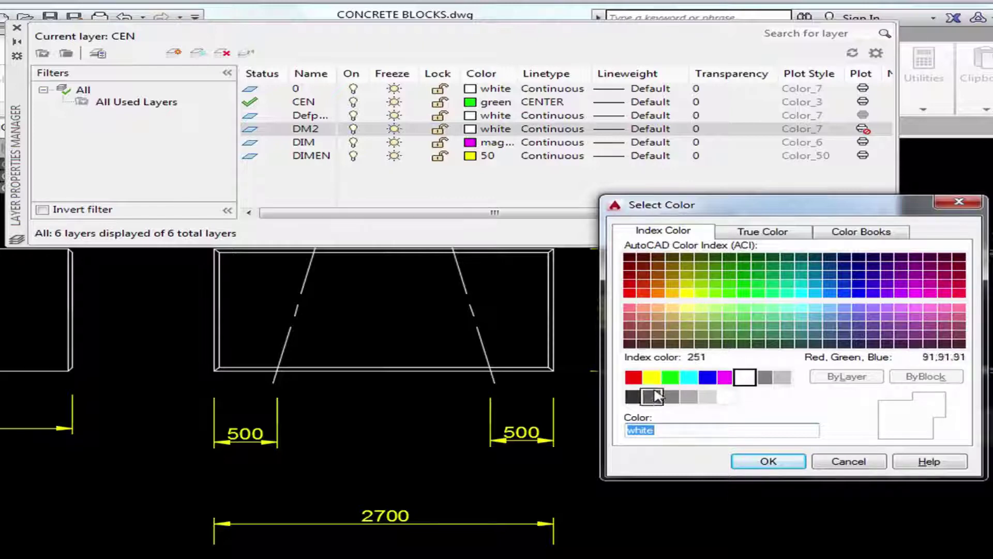
{"action": "left_click", "coordinate": [652, 377]}
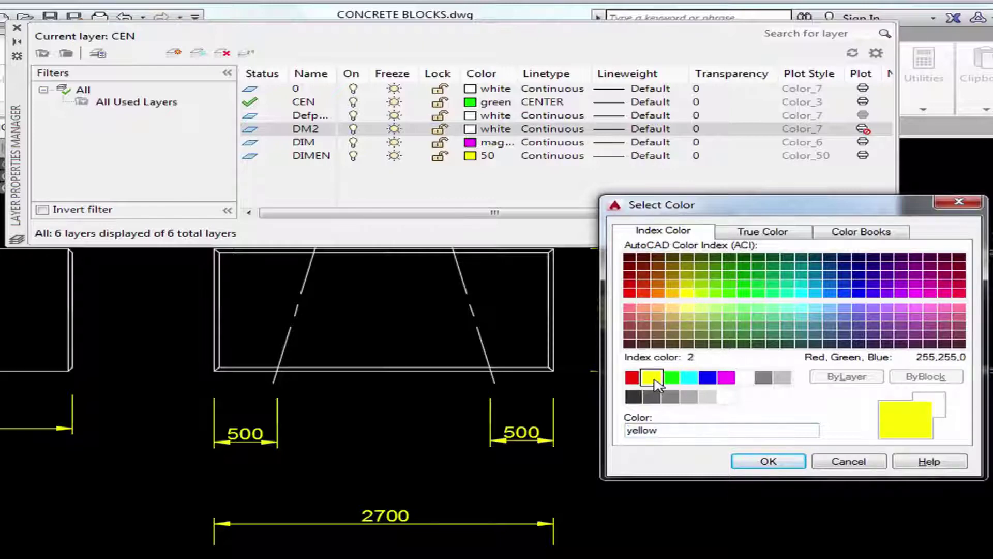
{"action": "left_click", "coordinate": [768, 461]}
Step: Keep DM2's linetype Continuous and make DM2 the current layer
{"action": "left_click", "coordinate": [549, 130]}
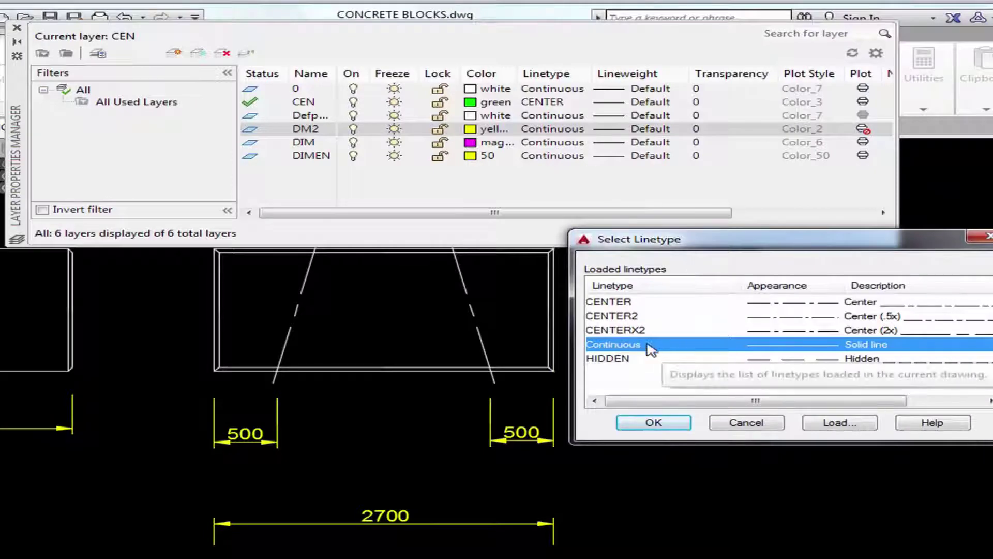
{"action": "left_click", "coordinate": [654, 422]}
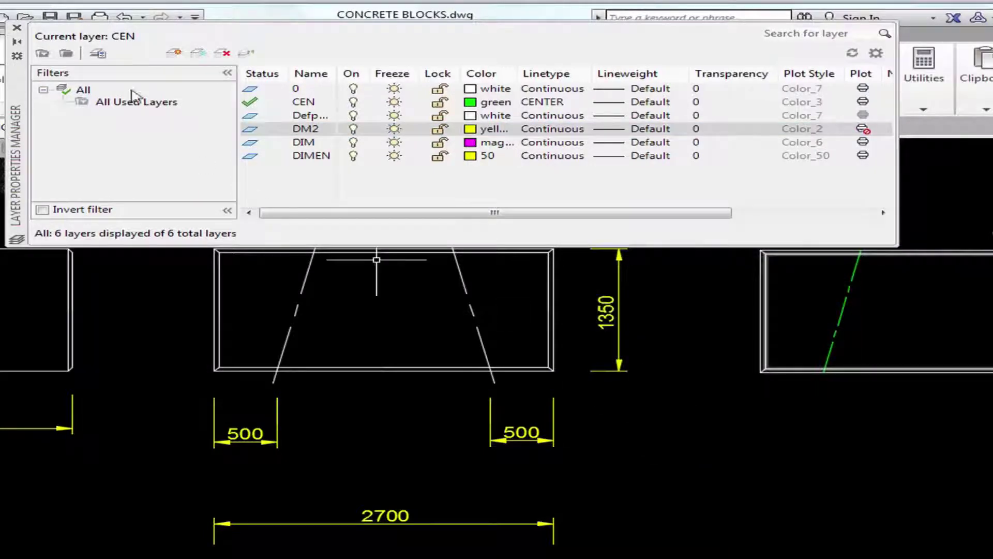
{"action": "double_click", "coordinate": [250, 131]}
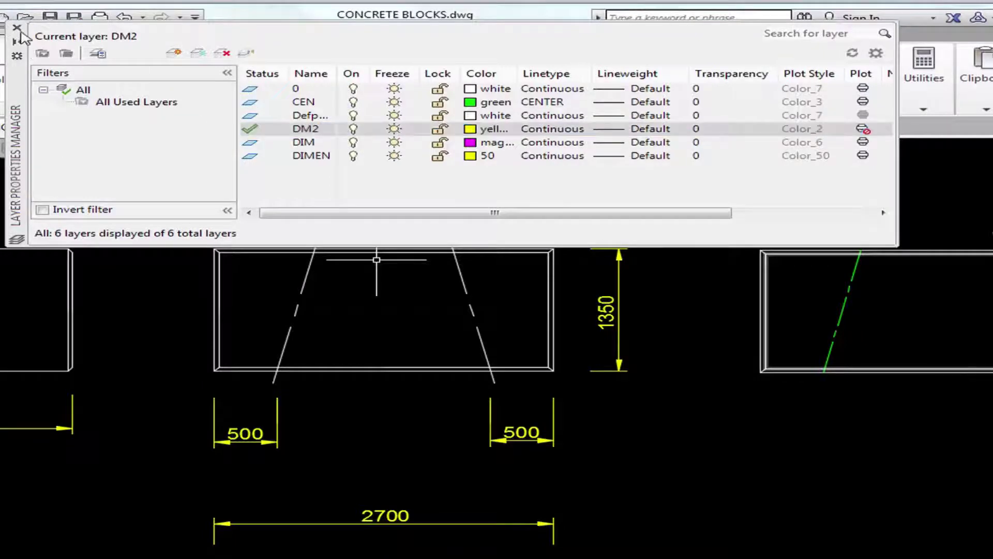
{"action": "left_click", "coordinate": [17, 28]}
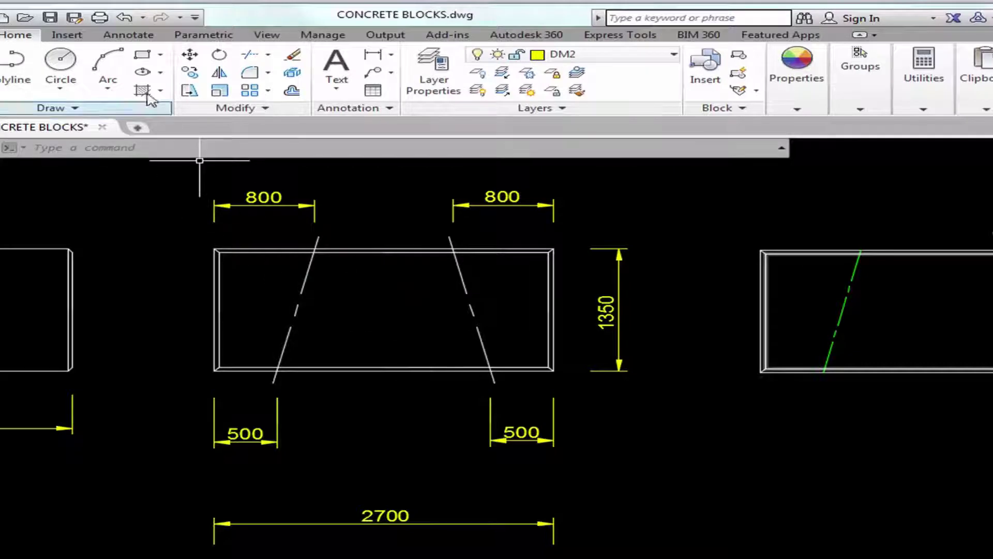
Step: Add an 800 linear dimension from the right block's top-left corner to the dashed line end
{"action": "left_click", "coordinate": [128, 36]}
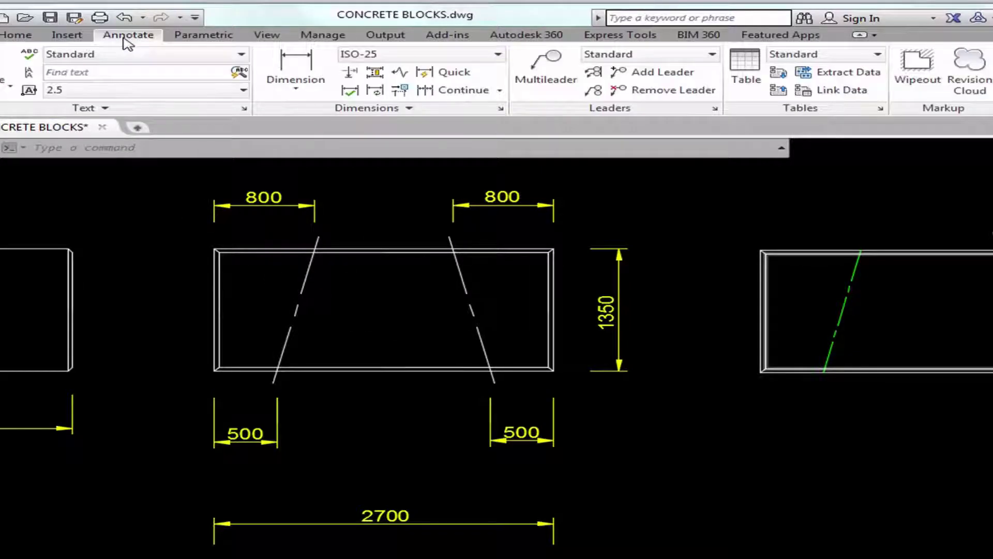
{"action": "left_click", "coordinate": [299, 92]}
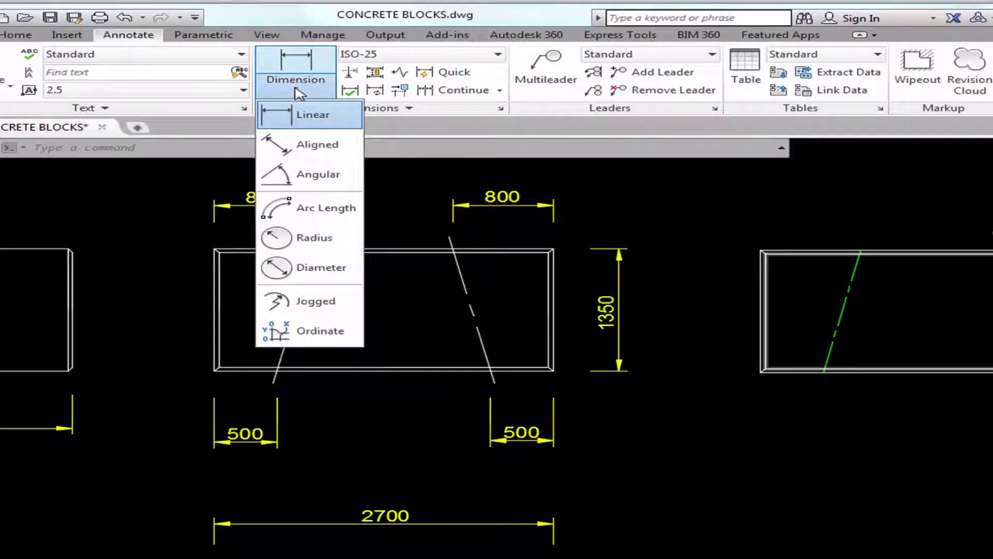
{"action": "left_click", "coordinate": [313, 114]}
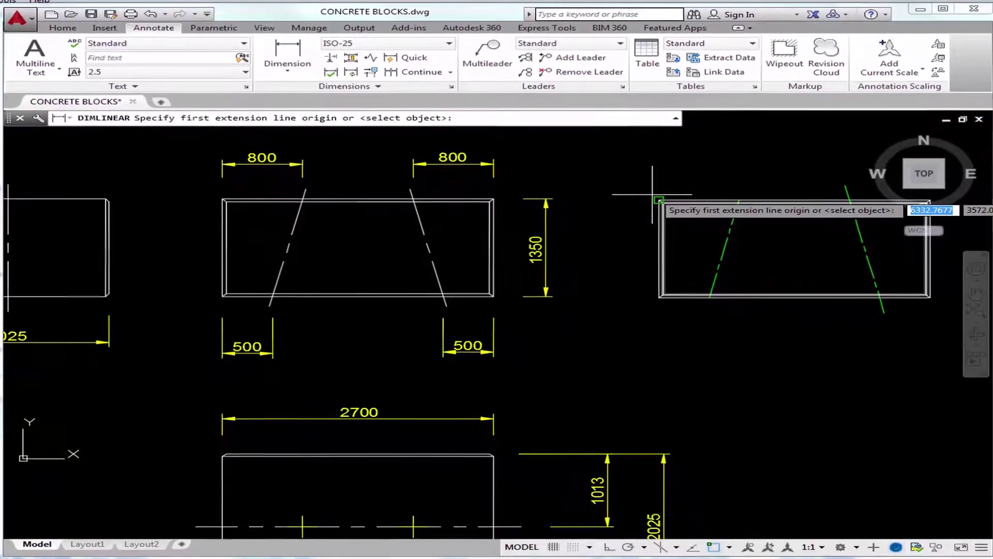
{"action": "scroll", "coordinate": [655, 204], "scroll_direction": "up", "scroll_amount": 3}
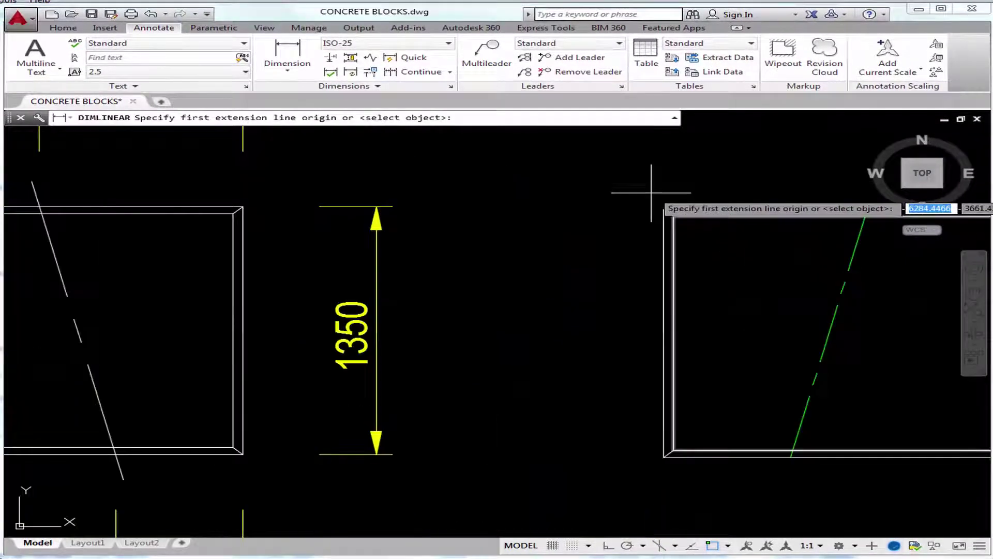
{"action": "scroll", "coordinate": [656, 204], "scroll_direction": "up", "scroll_amount": 2}
{"action": "scroll", "coordinate": [466, 195], "scroll_direction": "down", "scroll_amount": 2}
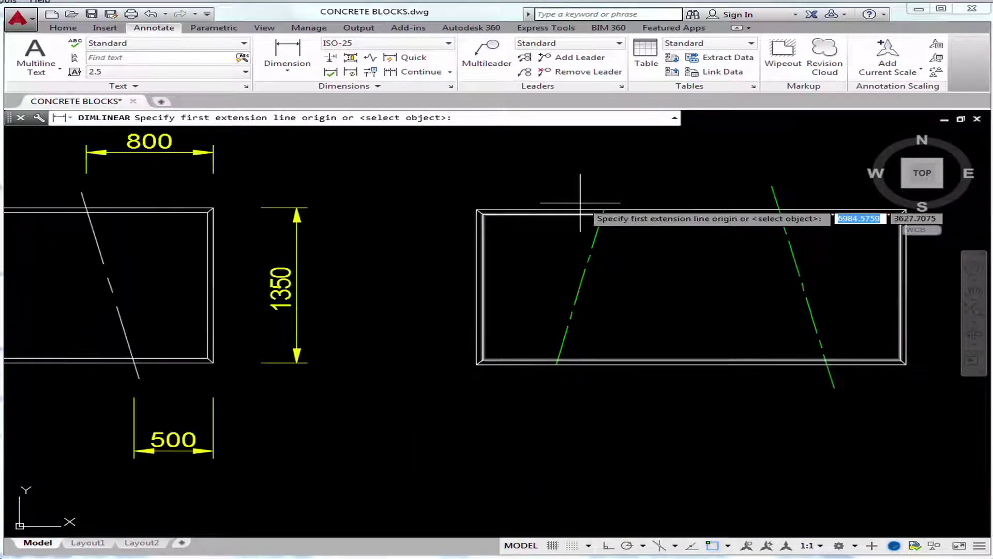
{"action": "left_click", "coordinate": [477, 210]}
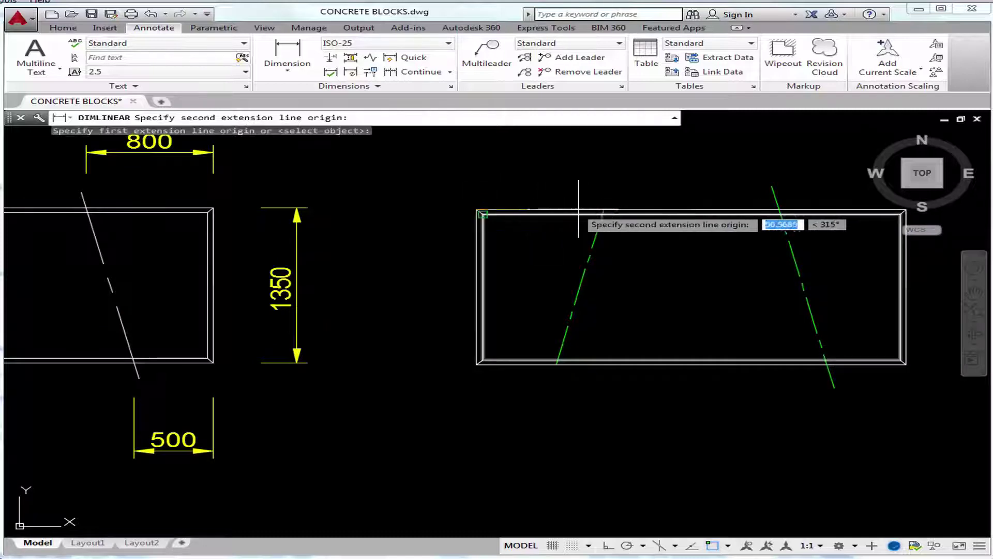
{"action": "left_click", "coordinate": [604, 212]}
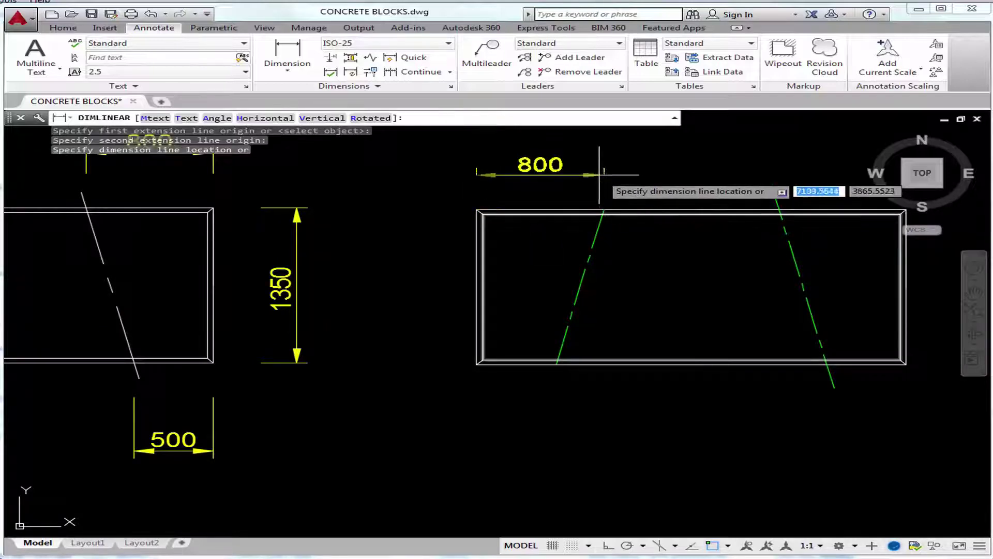
{"action": "left_click", "coordinate": [613, 150]}
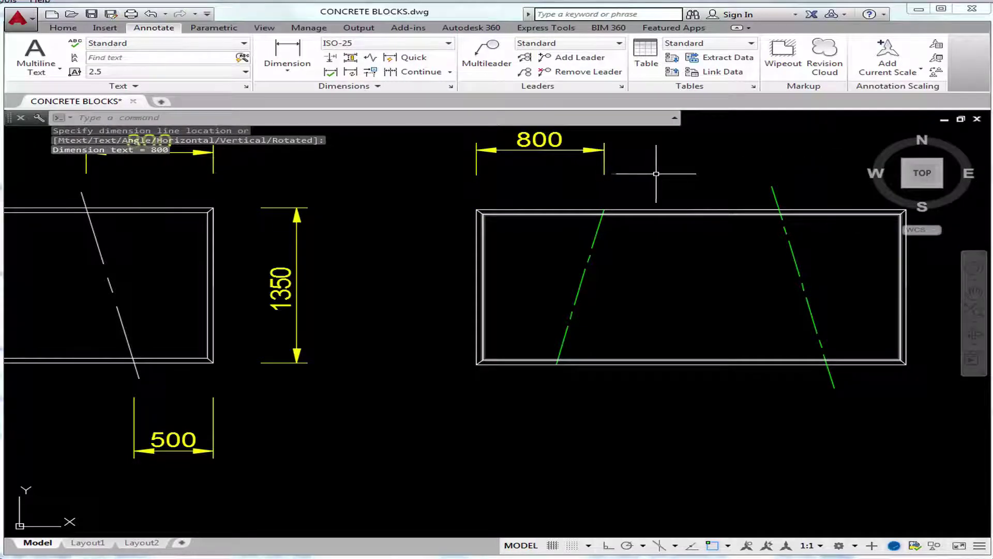
{"action": "middle_click_drag", "start_coordinate": [656, 172], "coordinate": [642, 231]}
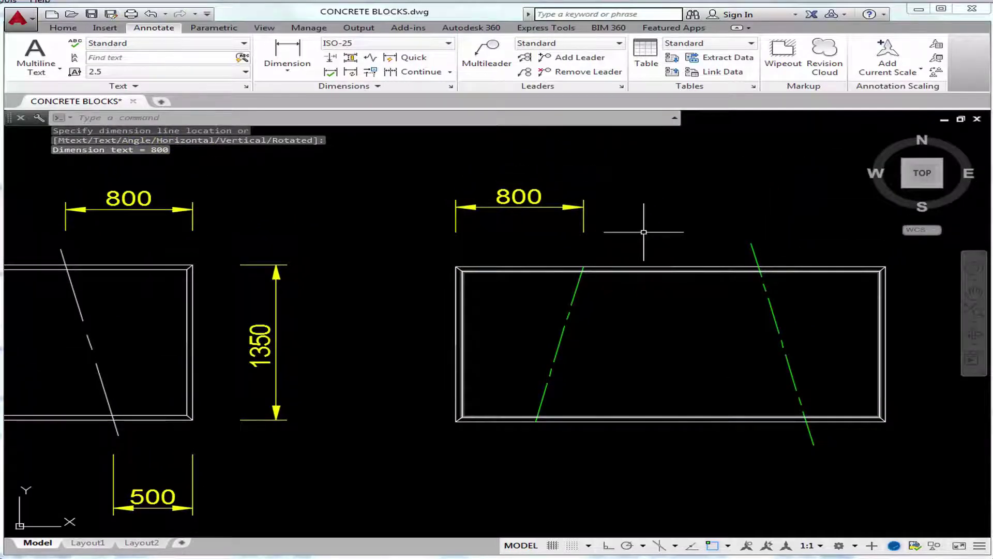
Step: Edit the ISO-25 dimension style and select its overall scale value on the Fit settings
{"action": "left_click", "coordinate": [451, 87]}
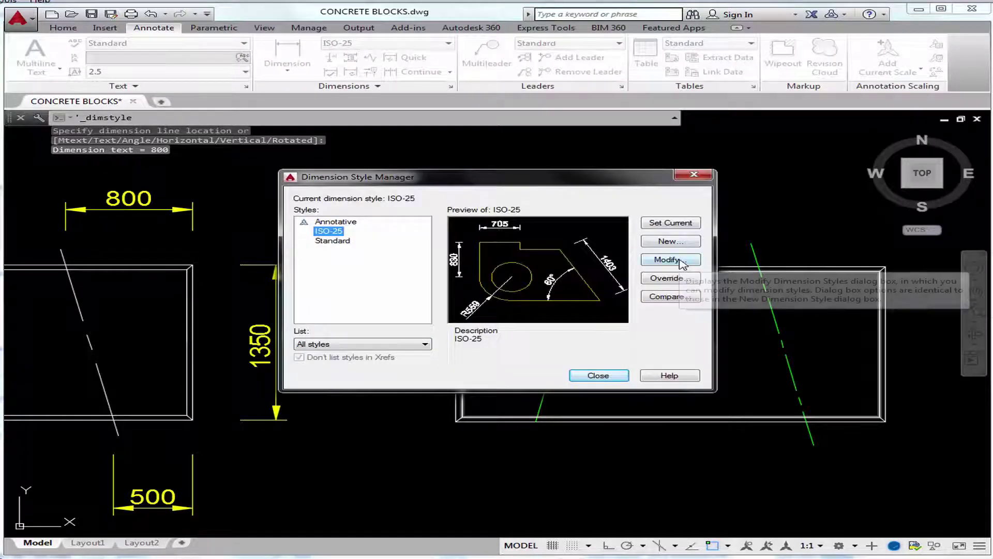
{"action": "left_click", "coordinate": [670, 259]}
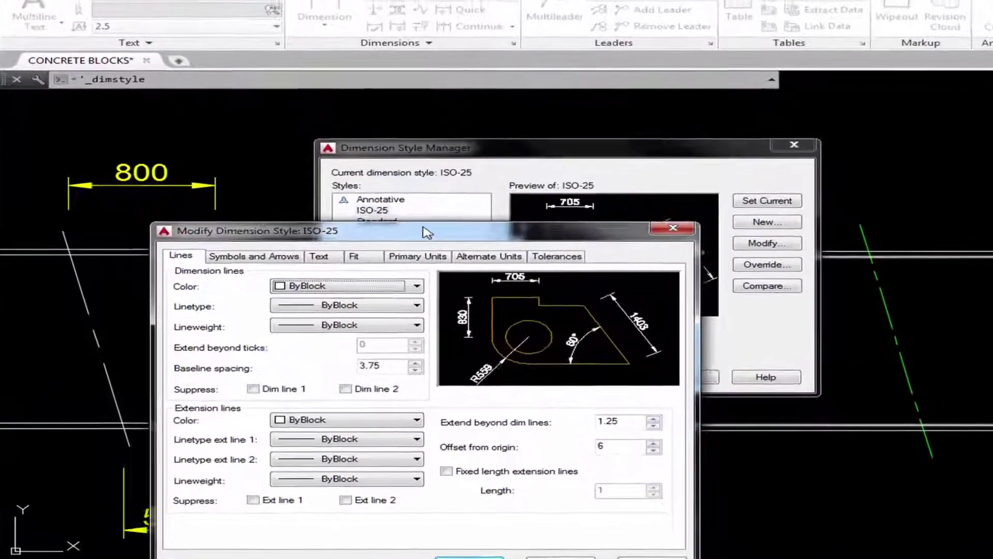
{"action": "left_click_drag", "start_coordinate": [417, 204], "coordinate": [257, 155]}
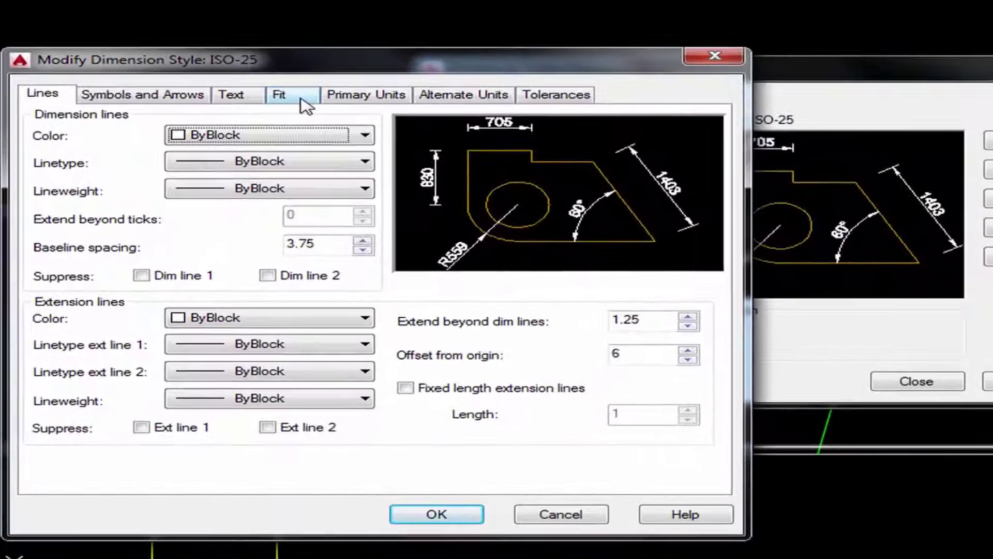
{"action": "left_click", "coordinate": [264, 113]}
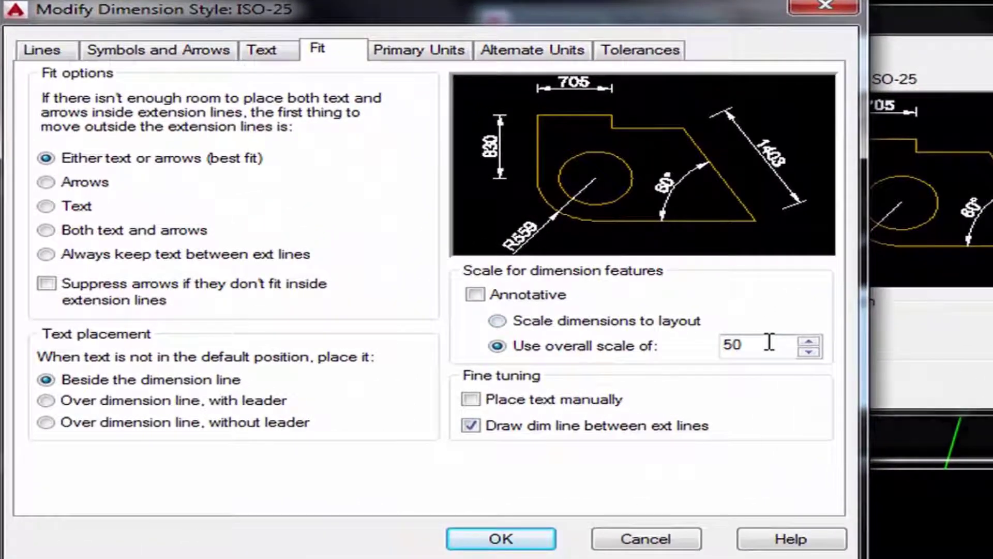
{"action": "double_click", "coordinate": [745, 345]}
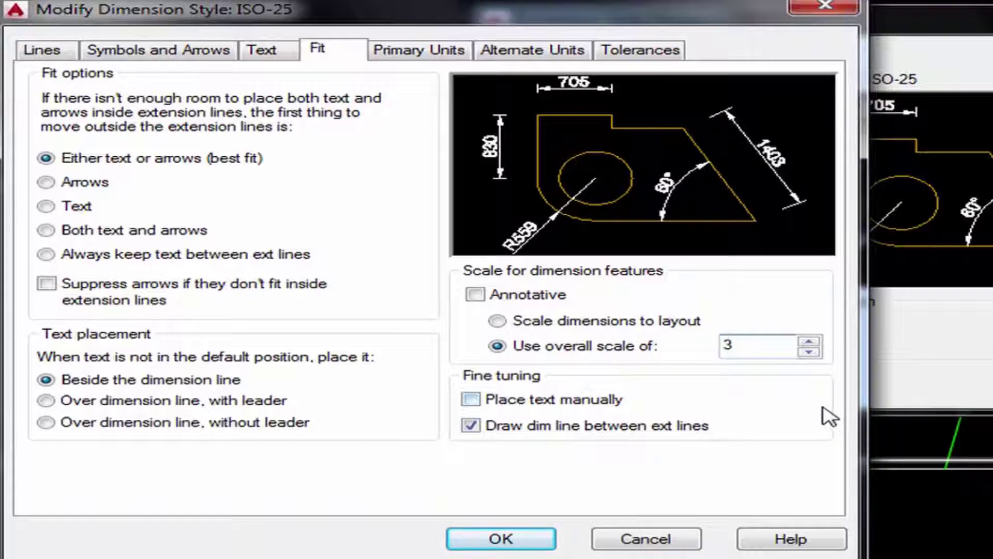
{"action": "type", "text": "8"}
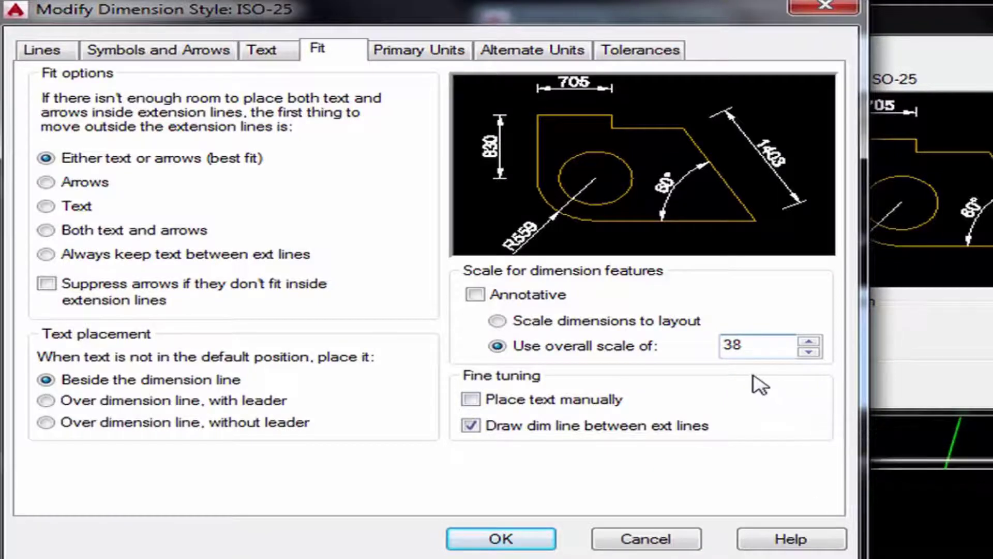
Step: Set ISO-25 primary units to precision 0 with a period decimal separator and confirm
{"action": "left_click", "coordinate": [419, 50]}
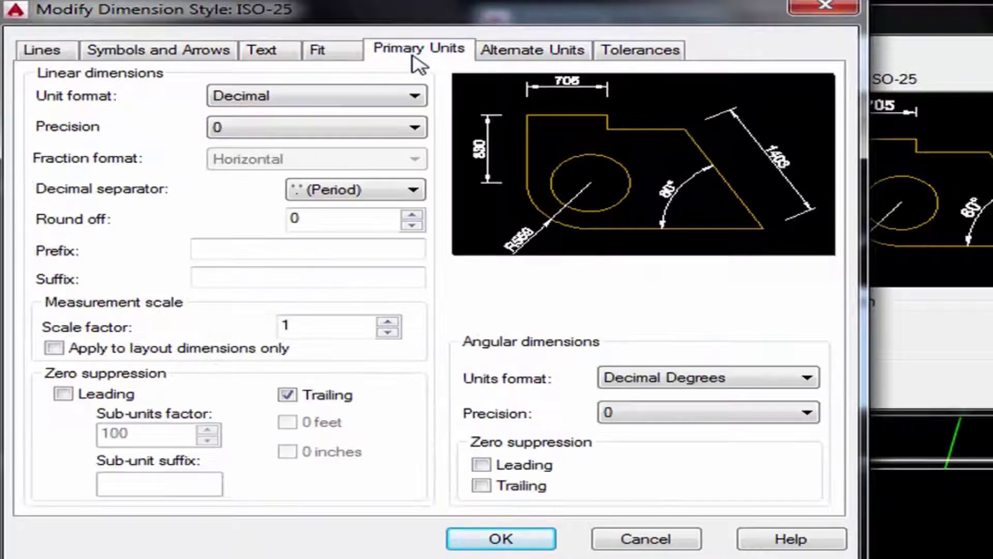
{"action": "left_click", "coordinate": [349, 128]}
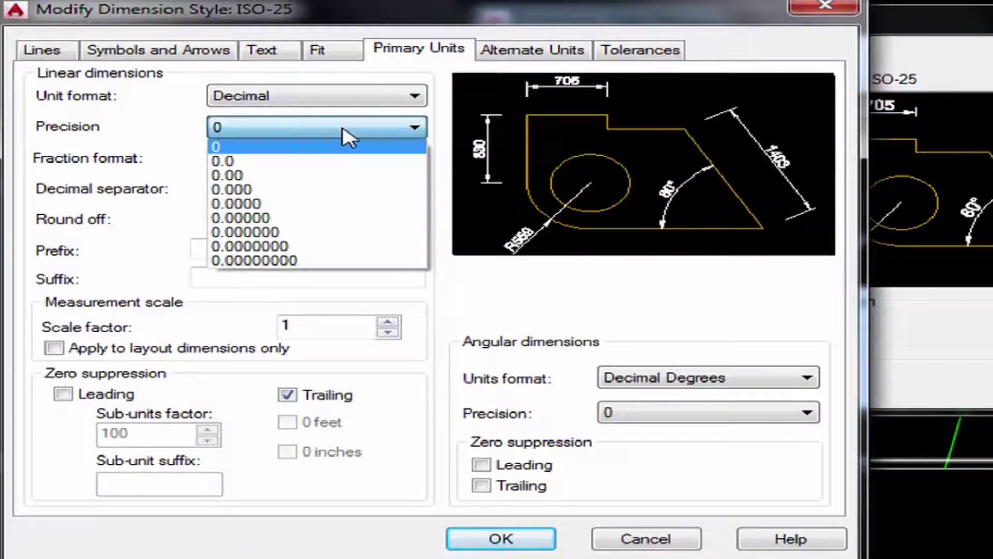
{"action": "left_click", "coordinate": [322, 148]}
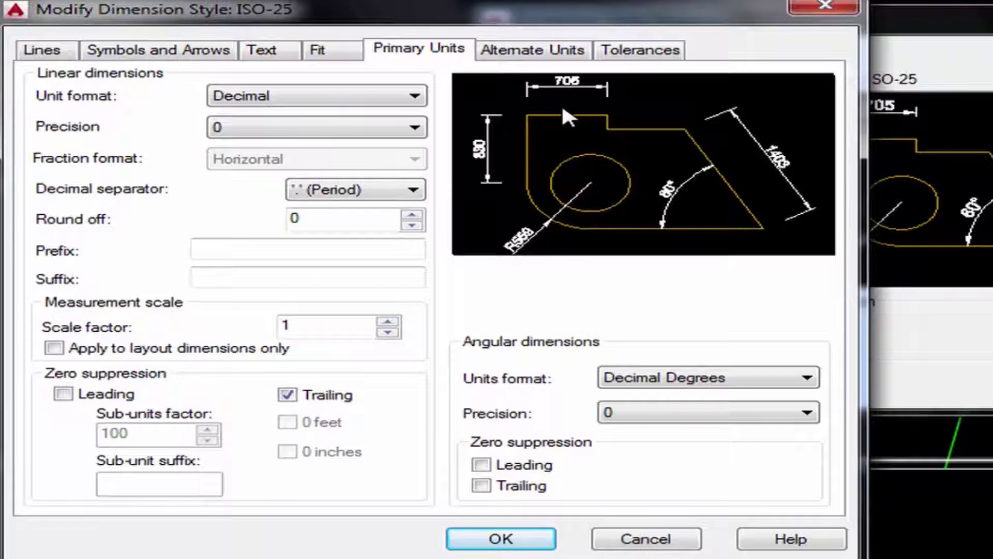
{"action": "left_click", "coordinate": [412, 190]}
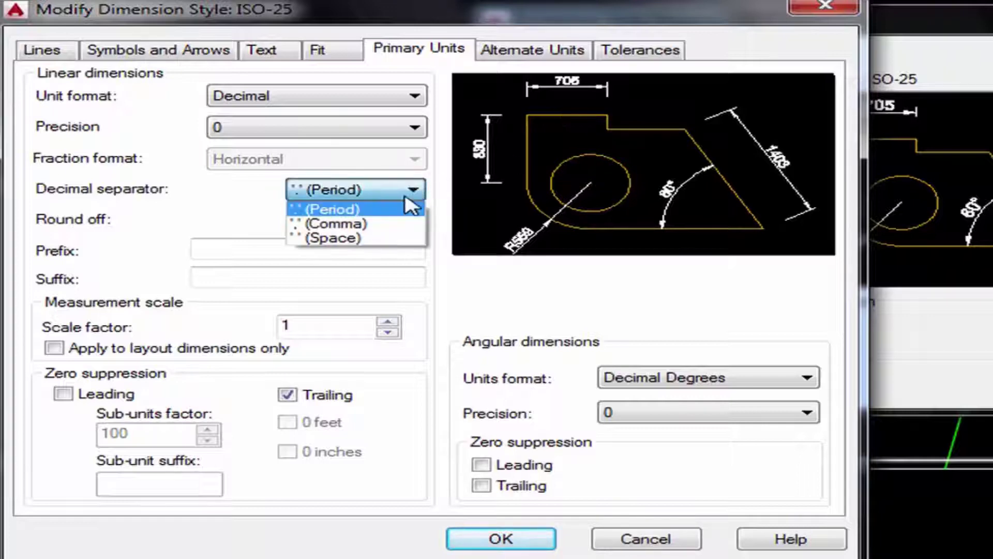
{"action": "left_click", "coordinate": [334, 210]}
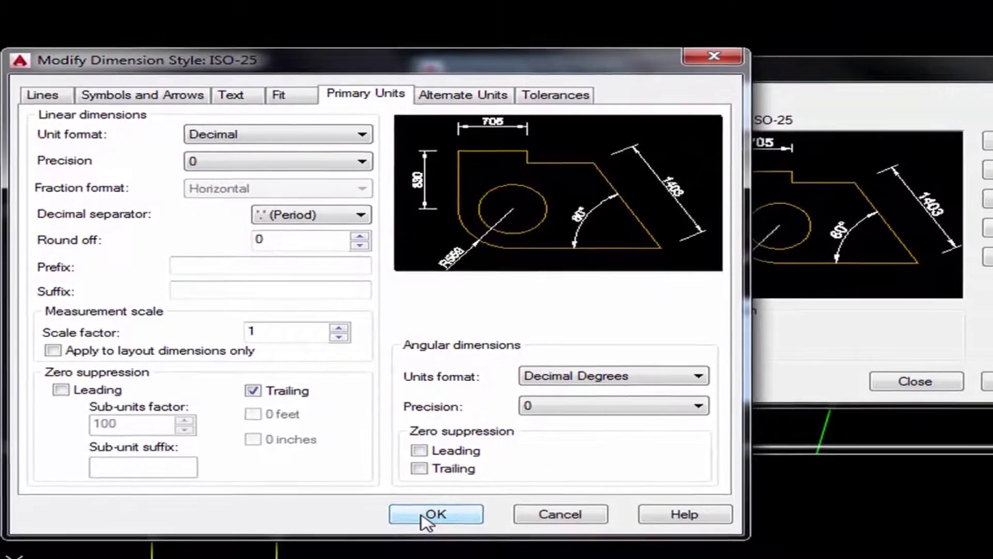
{"action": "left_click", "coordinate": [442, 526]}
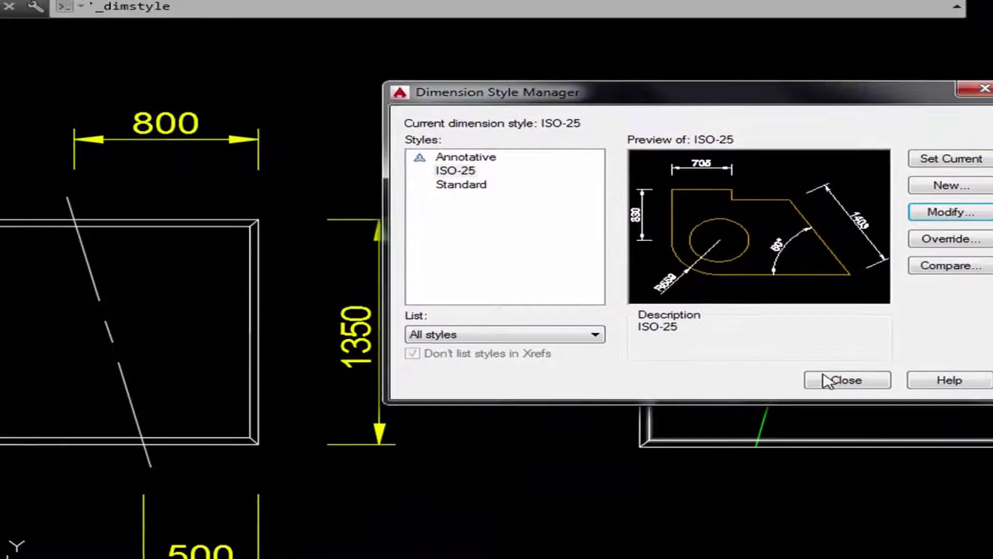
Step: Change ISO-25's overall scale from 38 to 100 so the dimensions display larger
{"action": "left_click", "coordinate": [813, 379]}
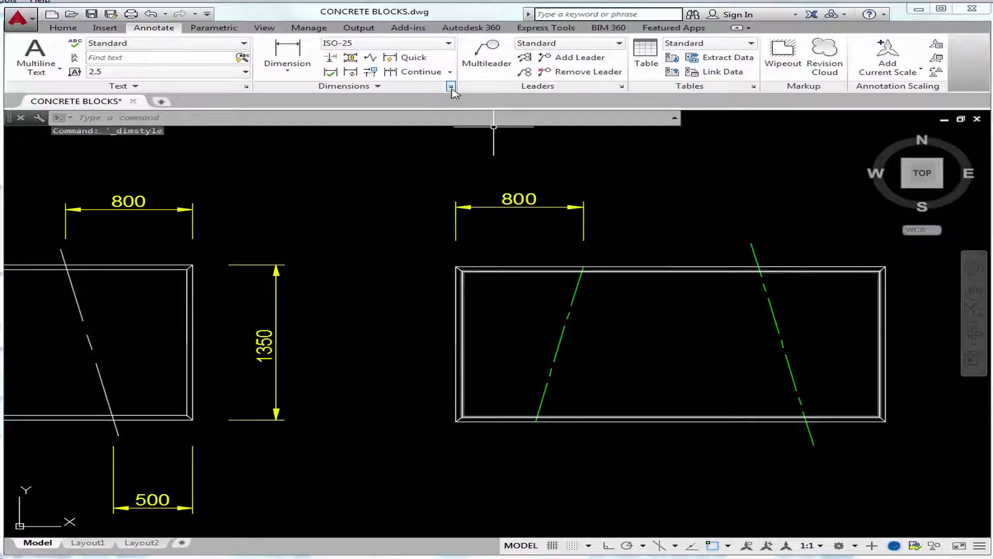
{"action": "left_click", "coordinate": [452, 88]}
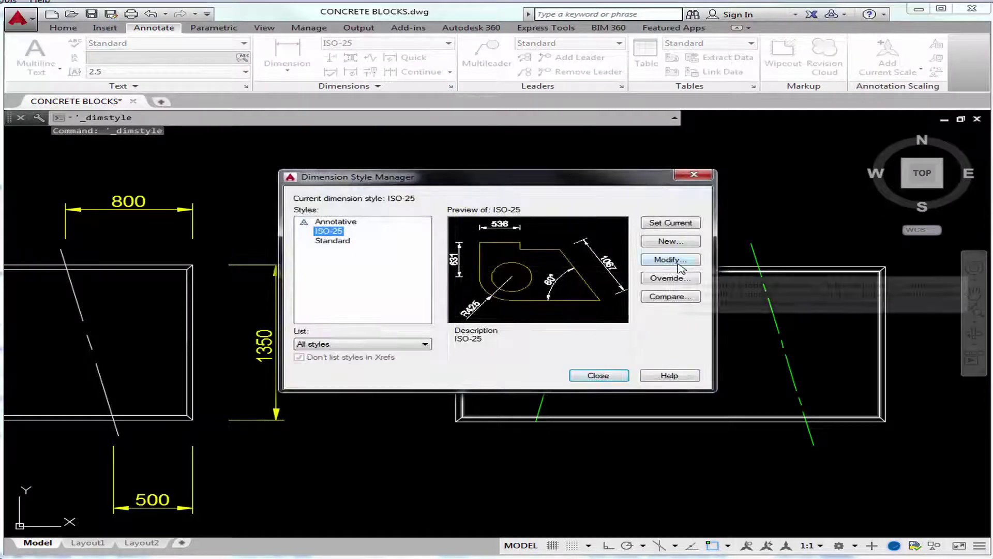
{"action": "left_click", "coordinate": [670, 259]}
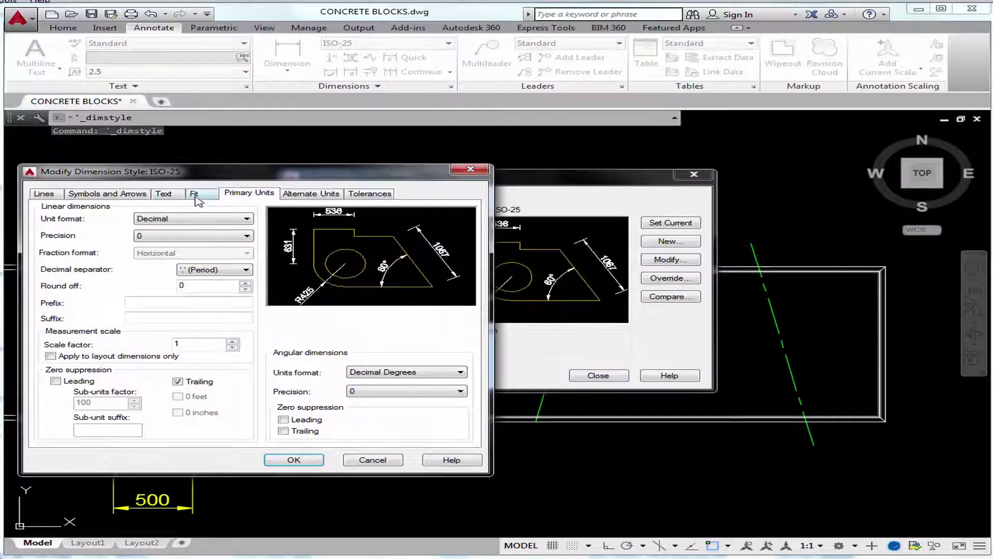
{"action": "left_click", "coordinate": [194, 193]}
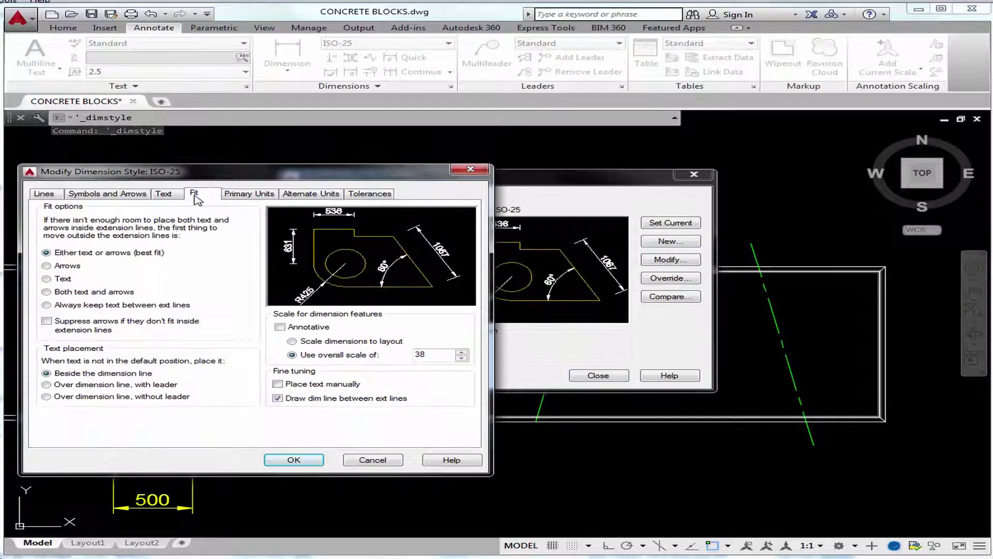
{"action": "double_click", "coordinate": [429, 355]}
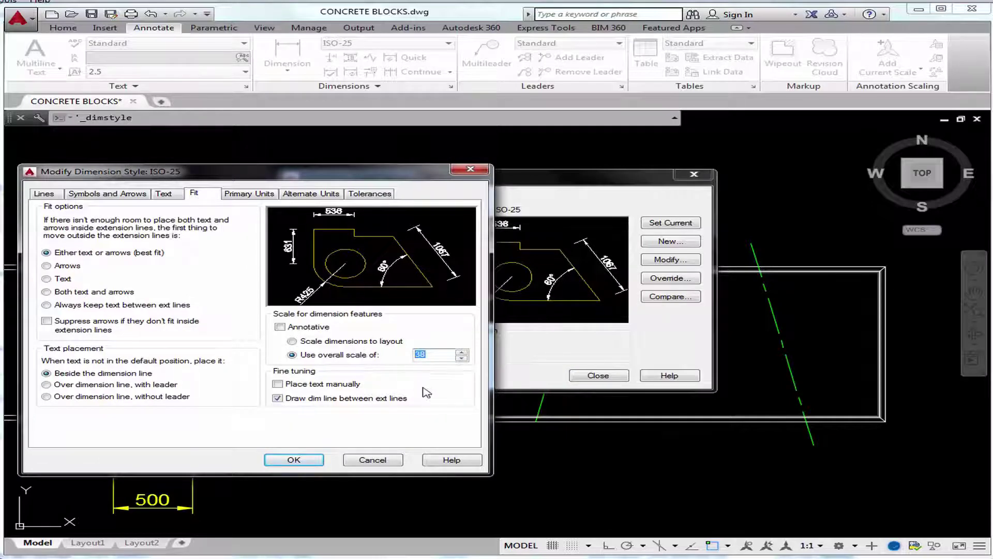
{"action": "type", "text": "100"}
{"action": "left_click", "coordinate": [294, 460]}
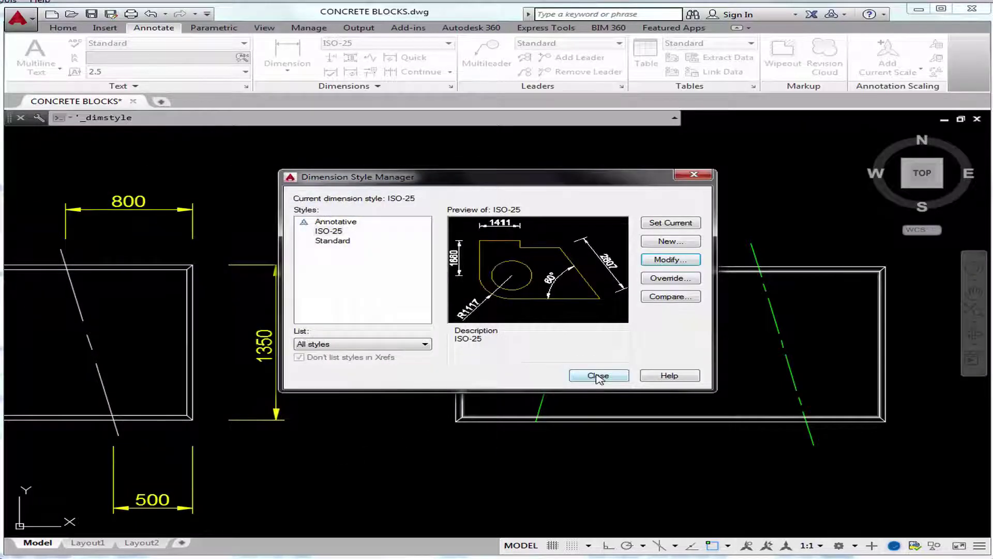
{"action": "left_click", "coordinate": [598, 378]}
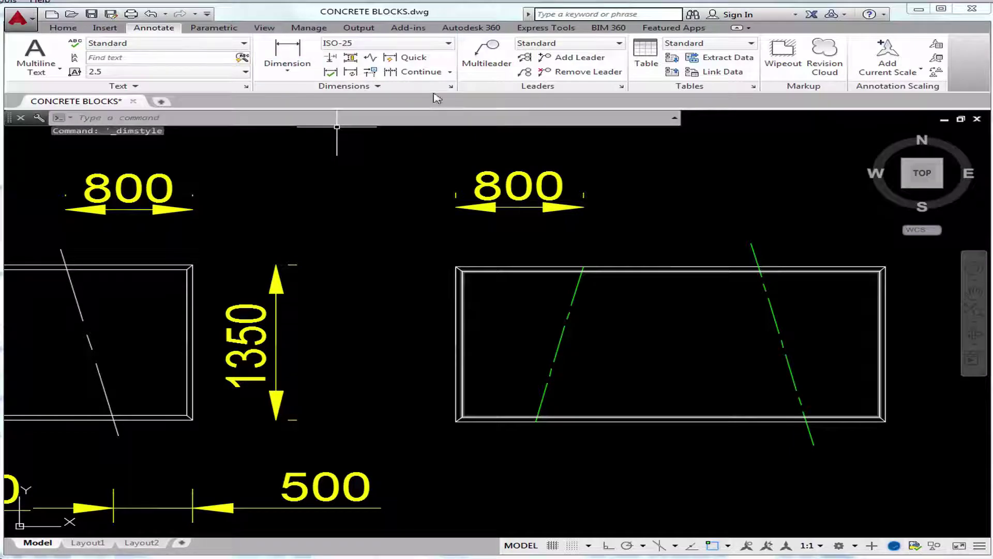
Step: Reduce ISO-25's overall scale to 50 so dimension text and arrows shrink
{"action": "left_click", "coordinate": [453, 88]}
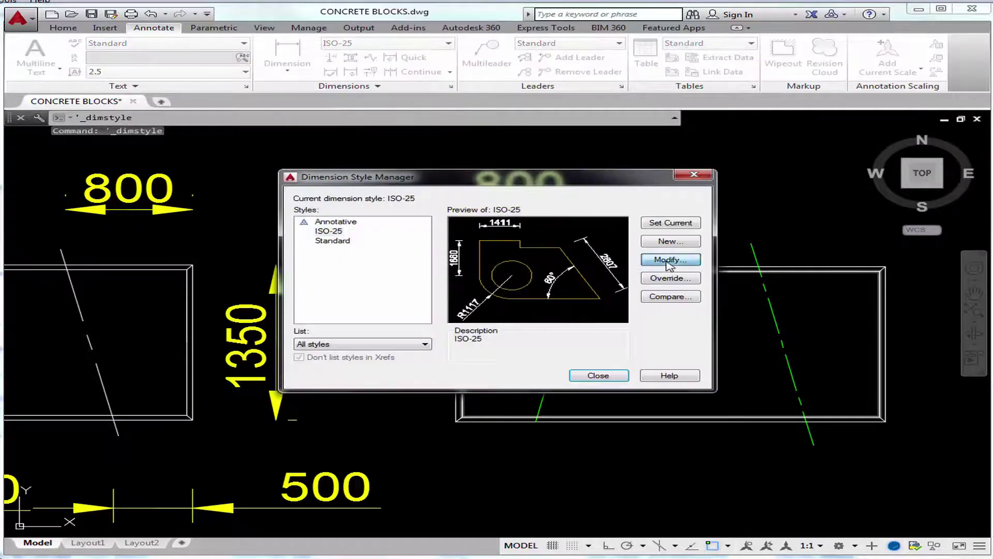
{"action": "left_click", "coordinate": [670, 259]}
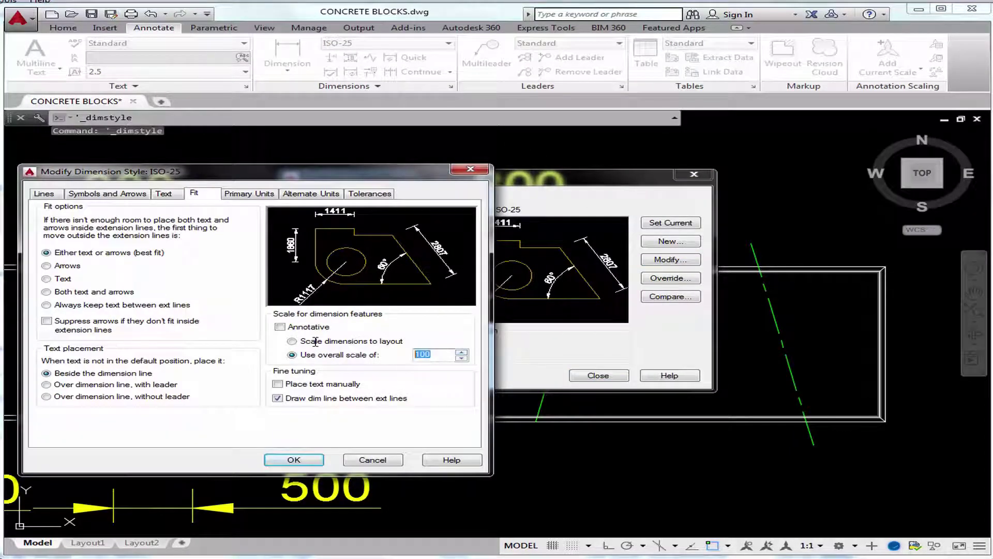
{"action": "type", "text": "50"}
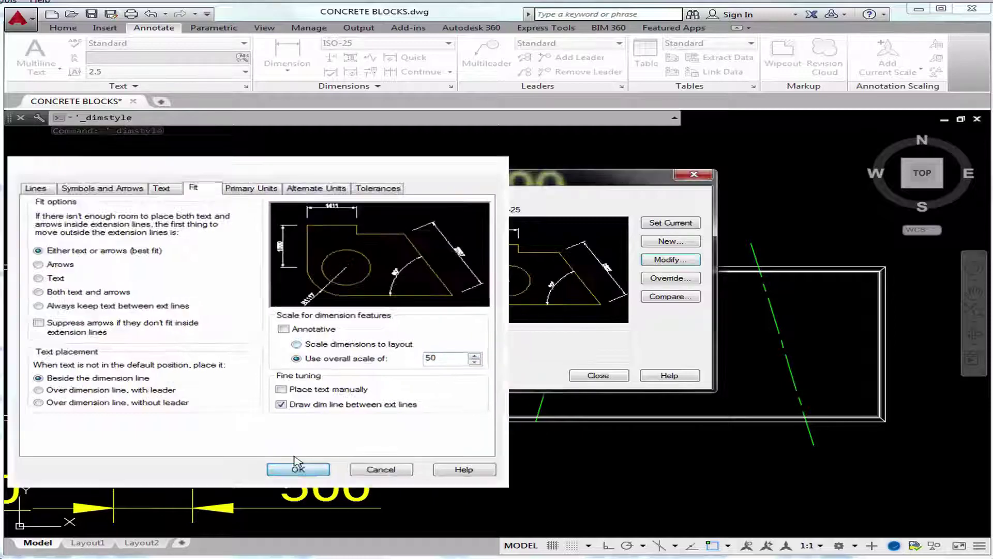
{"action": "left_click", "coordinate": [298, 469]}
{"action": "left_click", "coordinate": [597, 376]}
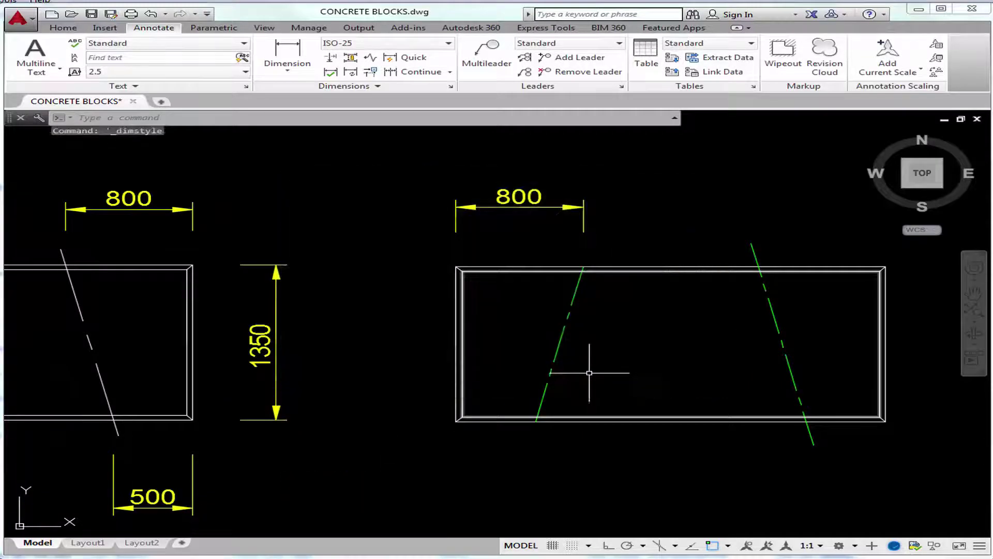
{"action": "scroll", "coordinate": [585, 360], "scroll_direction": "down", "scroll_amount": 2}
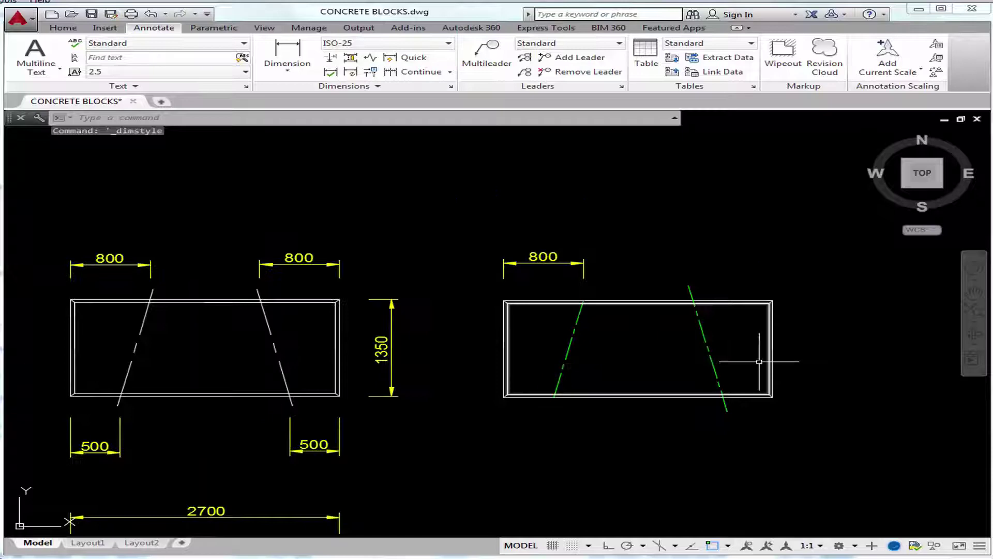
Step: Add a vertical 1350 linear dimension along the right block's right edge
{"action": "left_click", "coordinate": [288, 73]}
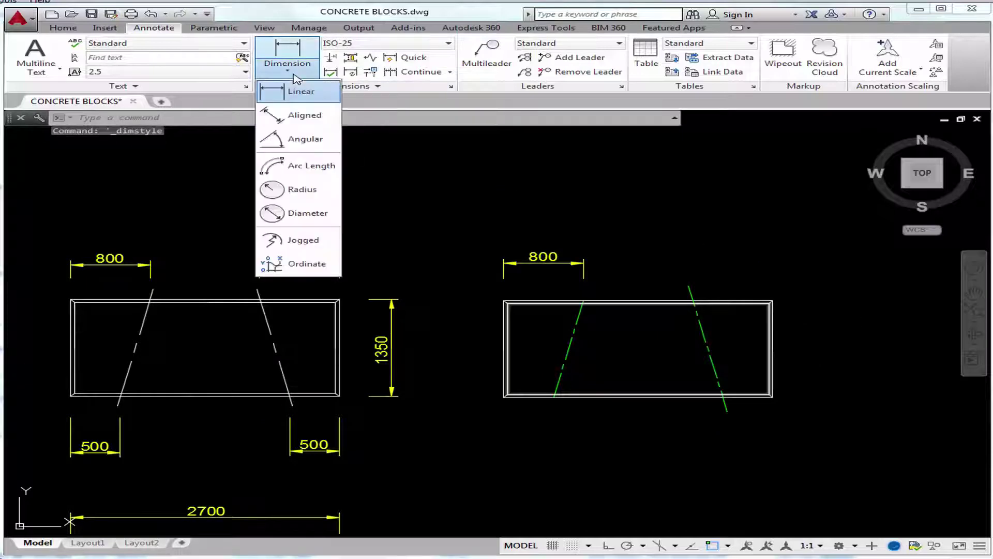
{"action": "left_click", "coordinate": [309, 99]}
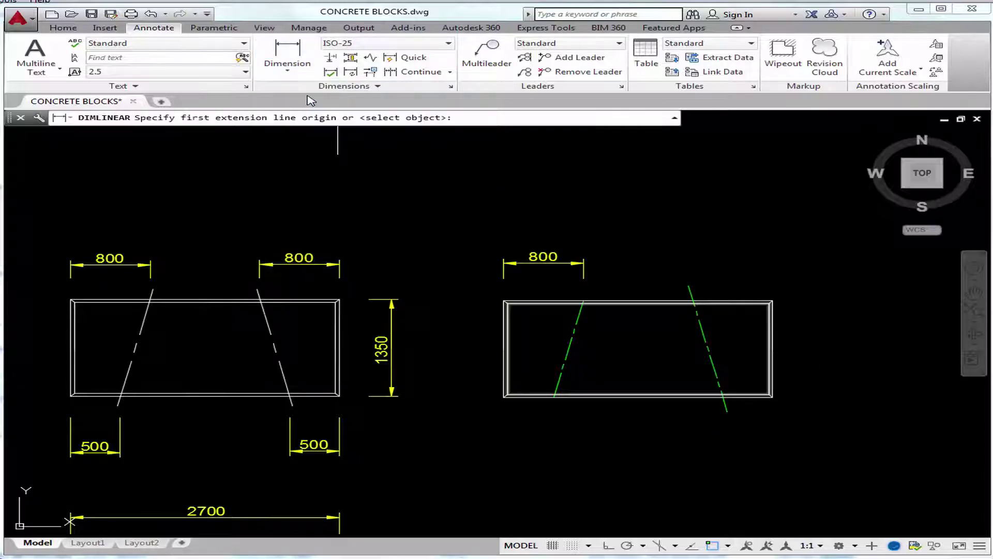
{"action": "left_click", "coordinate": [772, 300]}
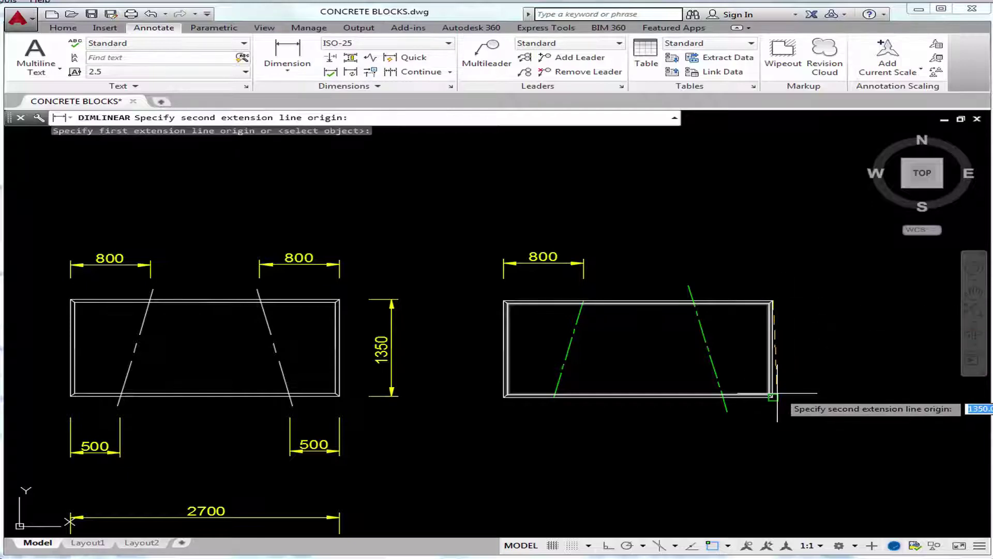
{"action": "left_click", "coordinate": [773, 397]}
{"action": "left_click", "coordinate": [836, 393]}
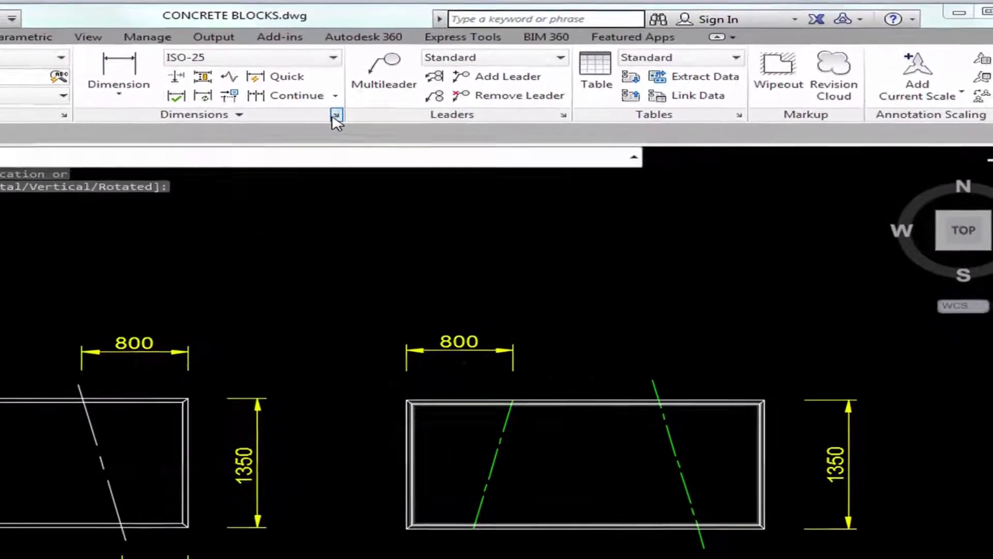
Step: Set ISO-25's extension-line offset from origin to 2 and bring all views into frame
{"action": "left_click", "coordinate": [371, 106]}
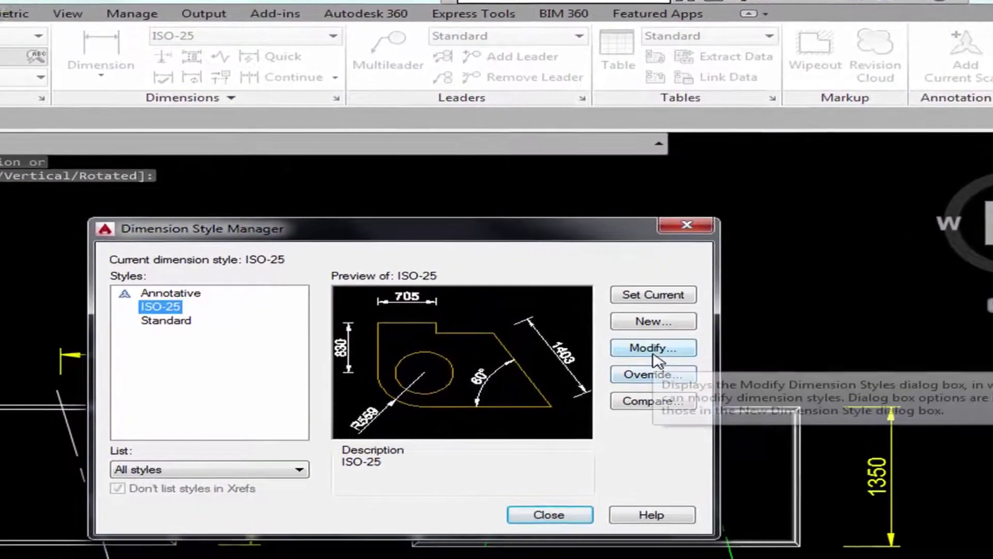
{"action": "left_click", "coordinate": [653, 348]}
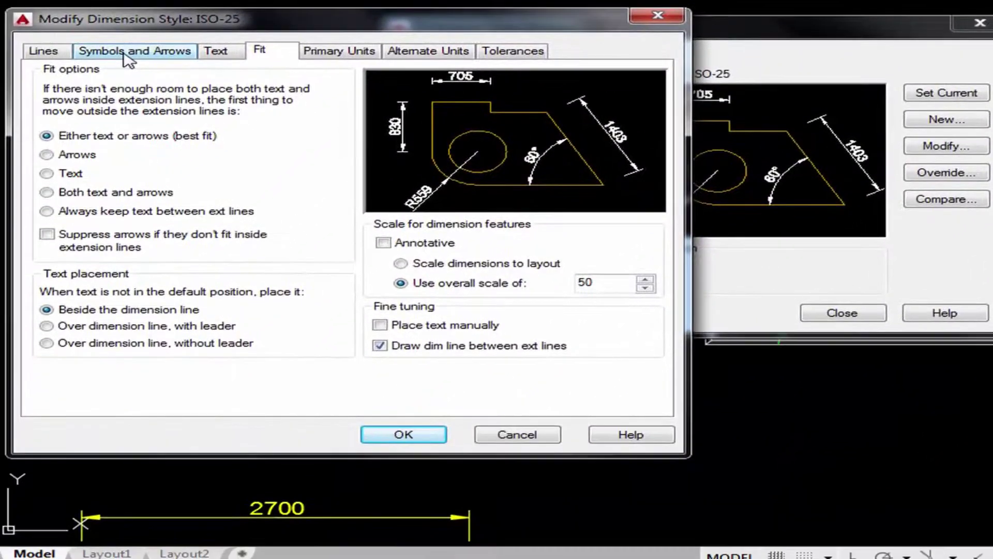
{"action": "left_click", "coordinate": [47, 52]}
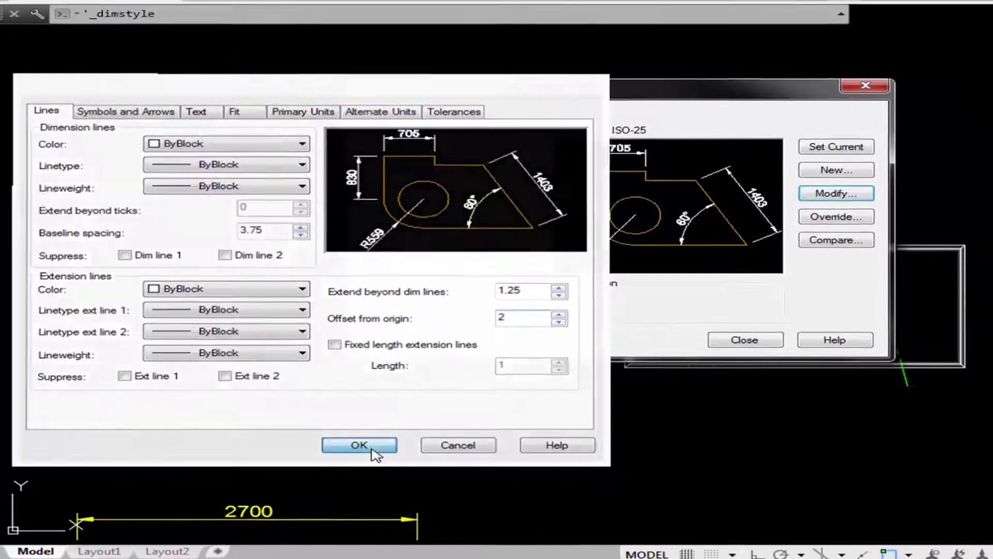
{"action": "left_click", "coordinate": [404, 433]}
{"action": "left_click", "coordinate": [701, 352]}
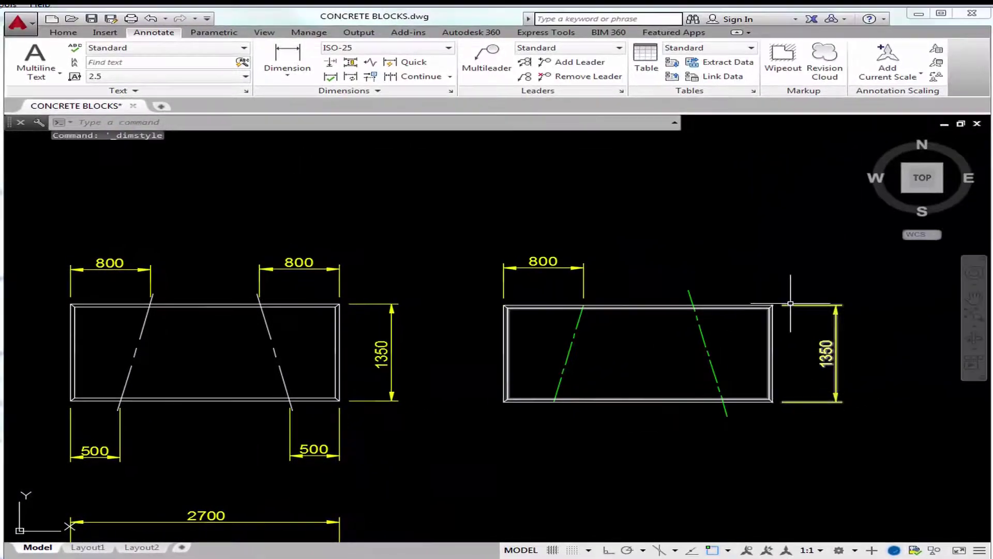
{"action": "scroll", "coordinate": [743, 370], "scroll_direction": "down", "scroll_amount": 2}
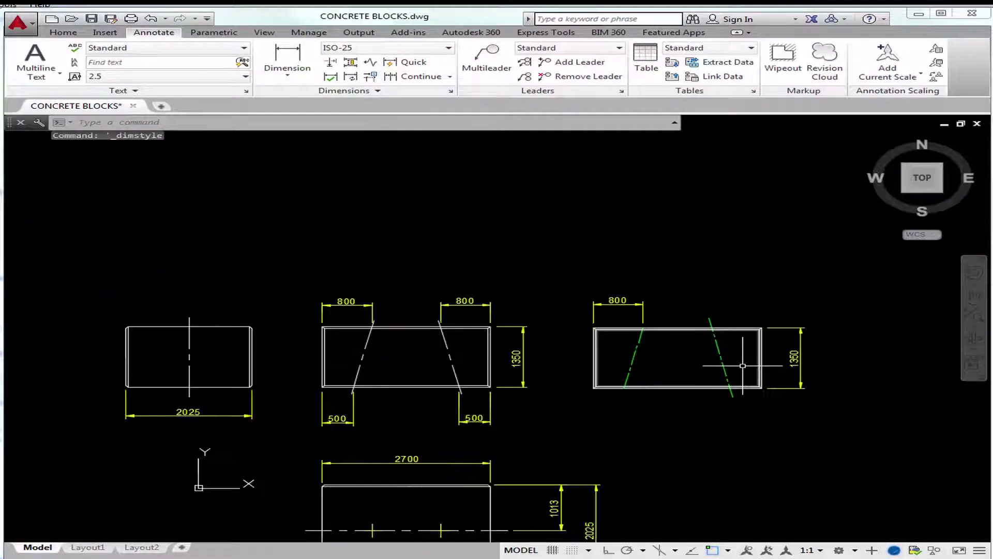
{"action": "middle_click_drag", "start_coordinate": [743, 372], "coordinate": [759, 243]}
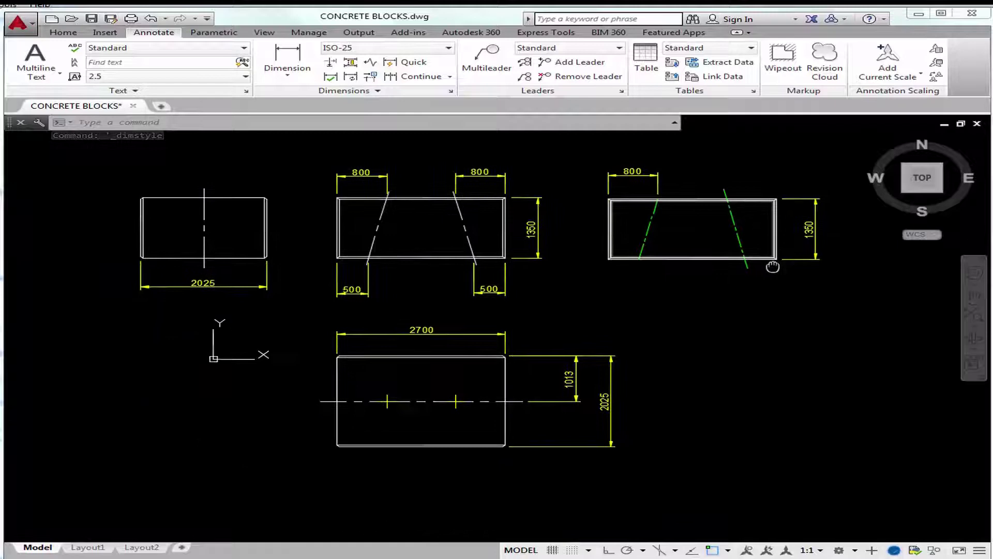